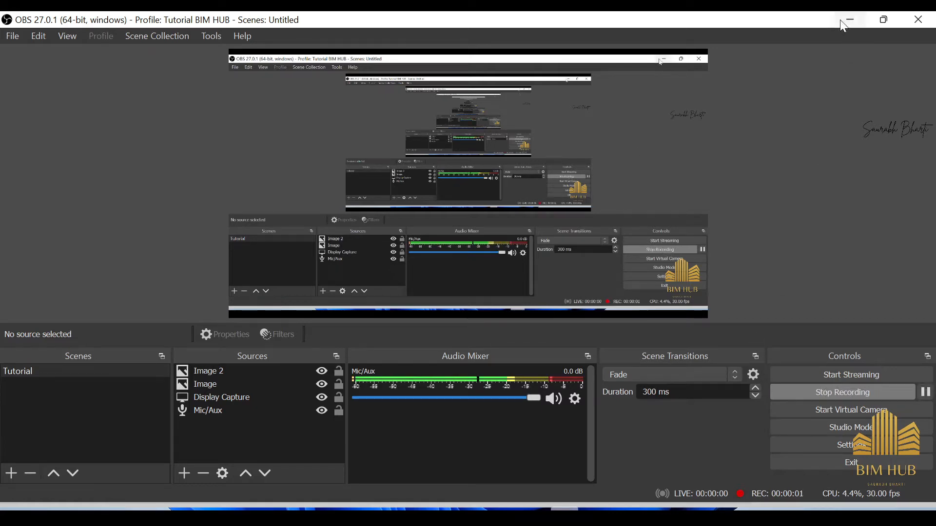
Minimize OBS Studio so the Revit analytical model is visible.
{"action": "left_click", "coordinate": [851, 20]}
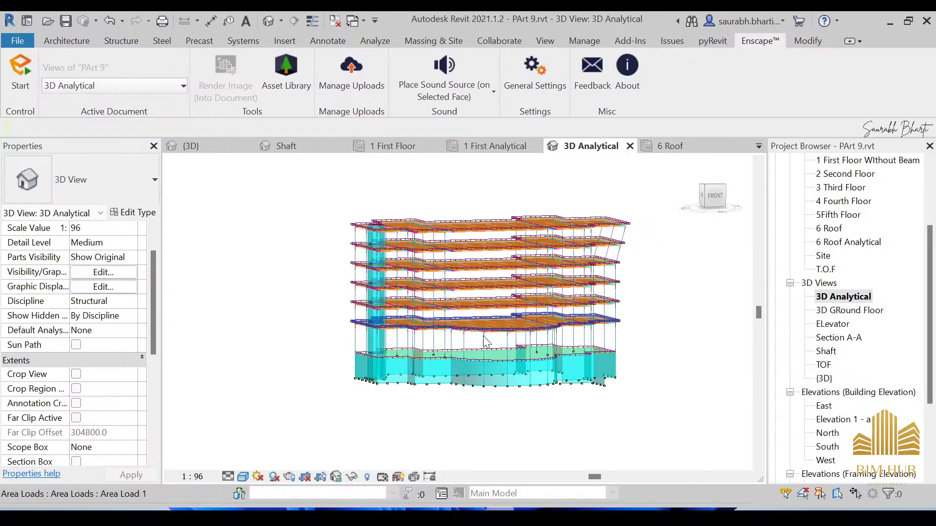
Orbit around the floors and select Area Load 1, showing Fz -1.00 kN/m² dead load.
{"action": "mouse_move", "coordinate": [476, 323]}
{"action": "middle_mouse_down", "text": "shift"}
{"action": "mouse_move", "coordinate": [448, 338]}
{"action": "mouse_move", "coordinate": [448, 214]}
{"action": "middle_mouse_up", "text": "shift"}
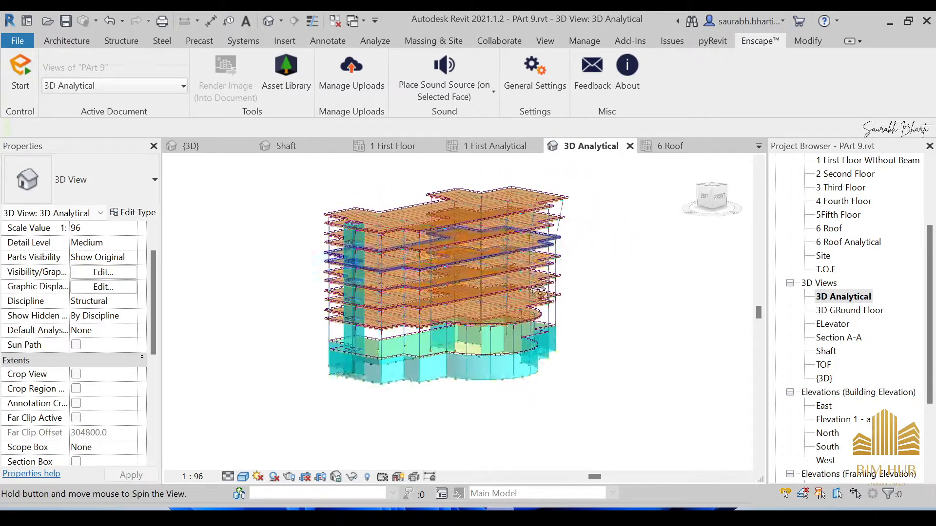
{"action": "scroll", "coordinate": [449, 216], "scroll_direction": "up", "scroll_amount": 6}
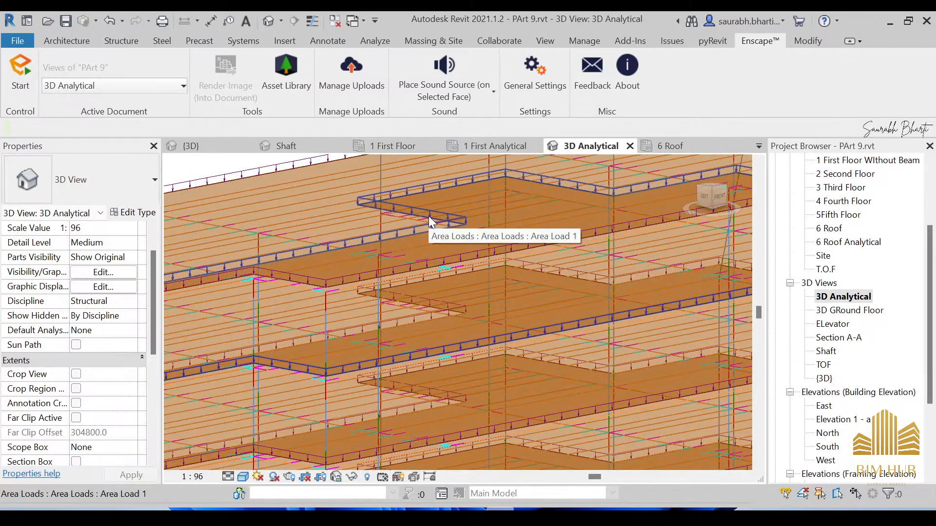
{"action": "scroll", "coordinate": [437, 219], "scroll_direction": "down", "scroll_amount": 4}
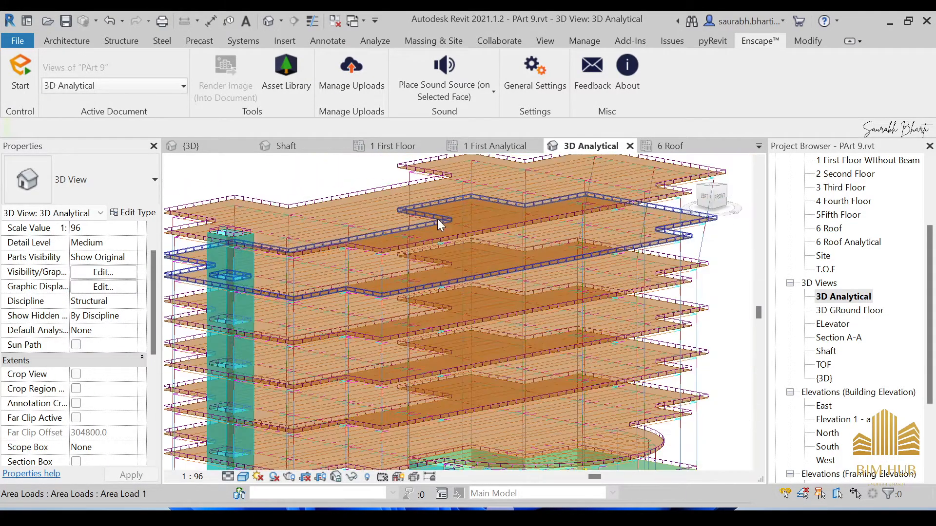
{"action": "scroll", "coordinate": [438, 219], "scroll_direction": "up", "scroll_amount": 3}
{"action": "scroll", "coordinate": [429, 223], "scroll_direction": "down", "scroll_amount": 5}
{"action": "middle_click_drag", "start_coordinate": [454, 252], "coordinate": [377, 227], "text": "shift"}
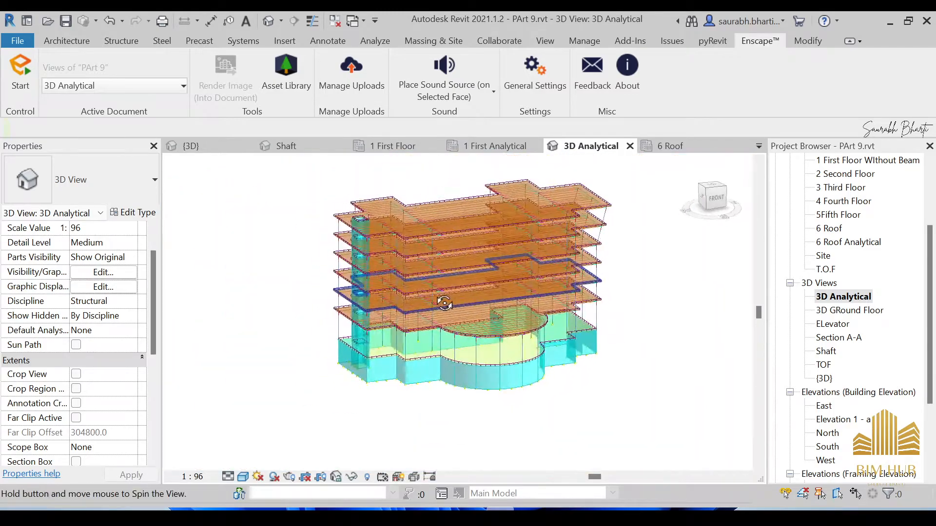
{"action": "scroll", "coordinate": [439, 268], "scroll_direction": "up", "scroll_amount": 3}
{"action": "scroll", "coordinate": [440, 271], "scroll_direction": "up", "scroll_amount": 3}
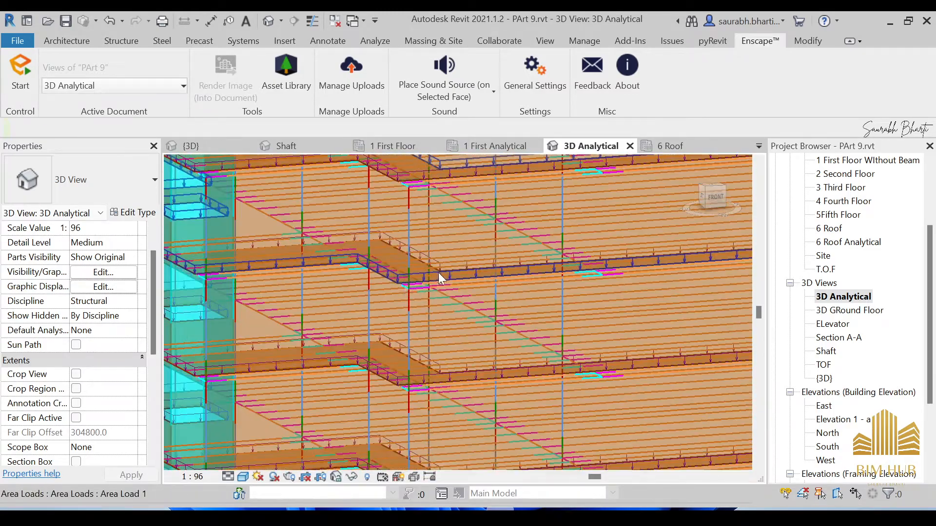
{"action": "scroll", "coordinate": [399, 283], "scroll_direction": "up", "scroll_amount": 2}
{"action": "middle_click_drag", "start_coordinate": [399, 284], "coordinate": [380, 287], "text": "shift"}
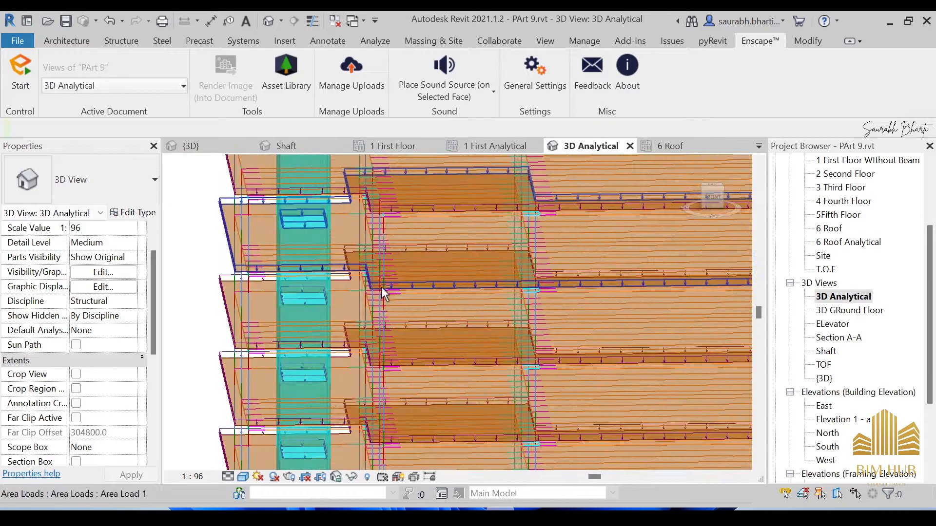
{"action": "scroll", "coordinate": [382, 287], "scroll_direction": "up", "scroll_amount": 3}
{"action": "scroll", "coordinate": [390, 277], "scroll_direction": "down", "scroll_amount": 3}
{"action": "scroll", "coordinate": [401, 291], "scroll_direction": "down", "scroll_amount": 3}
{"action": "scroll", "coordinate": [441, 293], "scroll_direction": "down", "scroll_amount": 1}
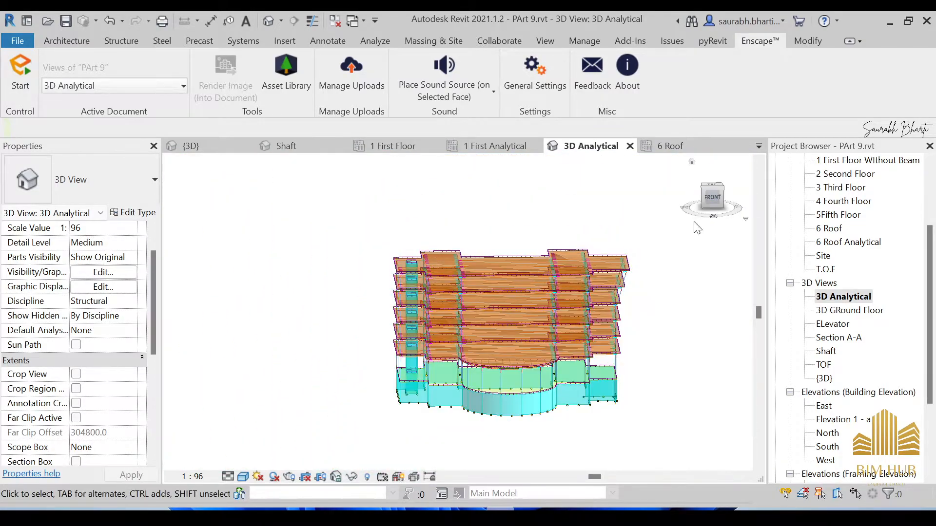
{"action": "scroll", "coordinate": [512, 263], "scroll_direction": "up", "scroll_amount": 4}
{"action": "scroll", "coordinate": [489, 279], "scroll_direction": "up", "scroll_amount": 2}
{"action": "scroll", "coordinate": [463, 289], "scroll_direction": "up", "scroll_amount": 3}
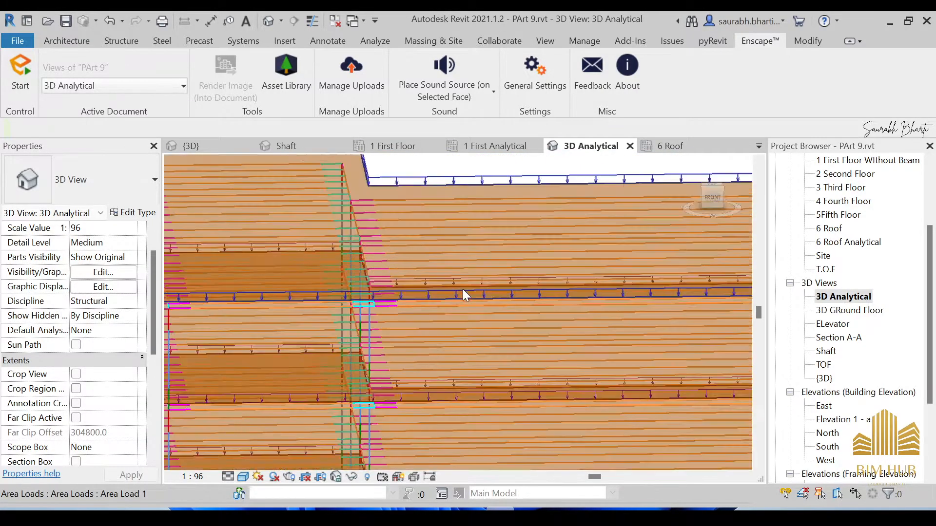
{"action": "scroll", "coordinate": [462, 289], "scroll_direction": "up", "scroll_amount": 2}
{"action": "scroll", "coordinate": [428, 275], "scroll_direction": "down", "scroll_amount": 3}
{"action": "middle_click_drag", "start_coordinate": [429, 278], "coordinate": [435, 308], "text": "shift"}
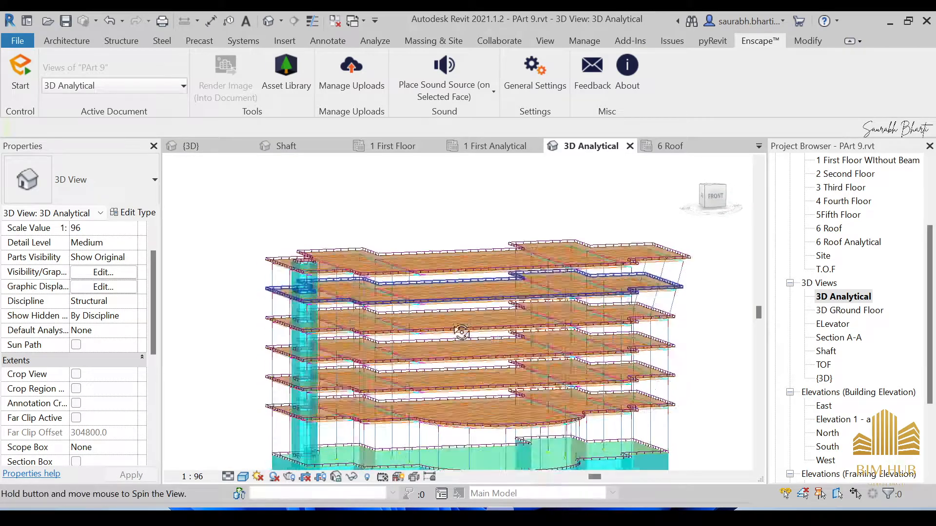
{"action": "scroll", "coordinate": [434, 301], "scroll_direction": "up", "scroll_amount": 5}
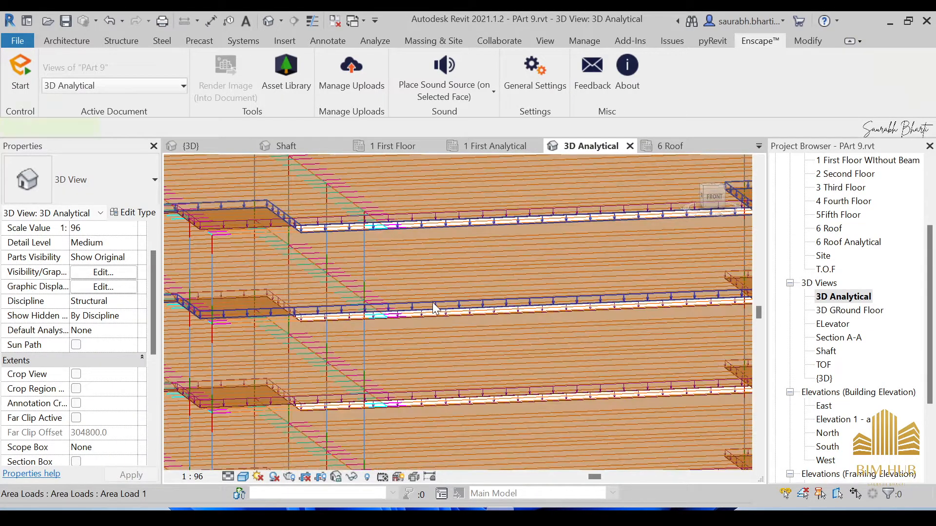
{"action": "left_click", "coordinate": [432, 303]}
{"action": "scroll", "coordinate": [311, 311], "scroll_direction": "down", "scroll_amount": 5}
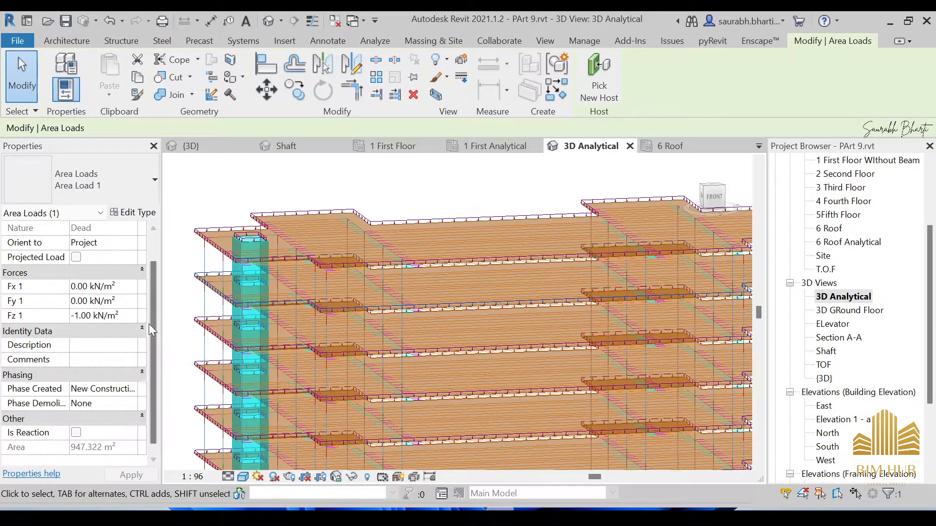
Select the roof area load and all its instances, gathering the seven area loads (SA).
{"action": "left_click", "coordinate": [346, 190]}
{"action": "scroll", "coordinate": [457, 222], "scroll_direction": "up", "scroll_amount": 3}
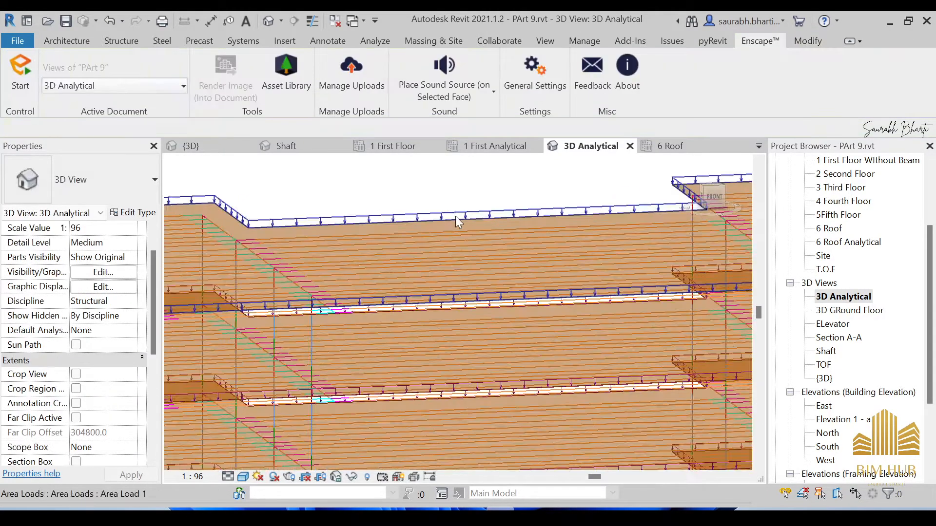
{"action": "left_click", "coordinate": [456, 216]}
{"action": "scroll", "coordinate": [456, 216], "scroll_direction": "down", "scroll_amount": 3}
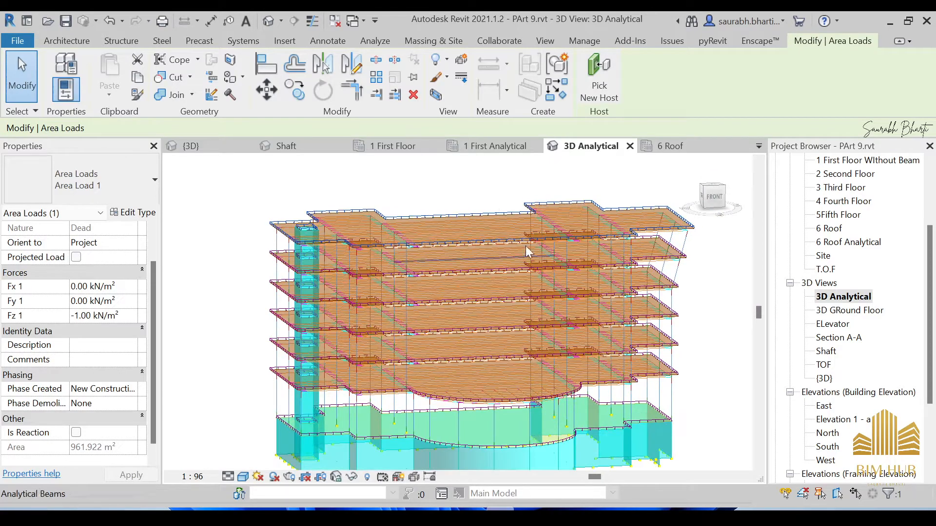
{"action": "scroll", "coordinate": [452, 199], "scroll_direction": "up", "scroll_amount": 5}
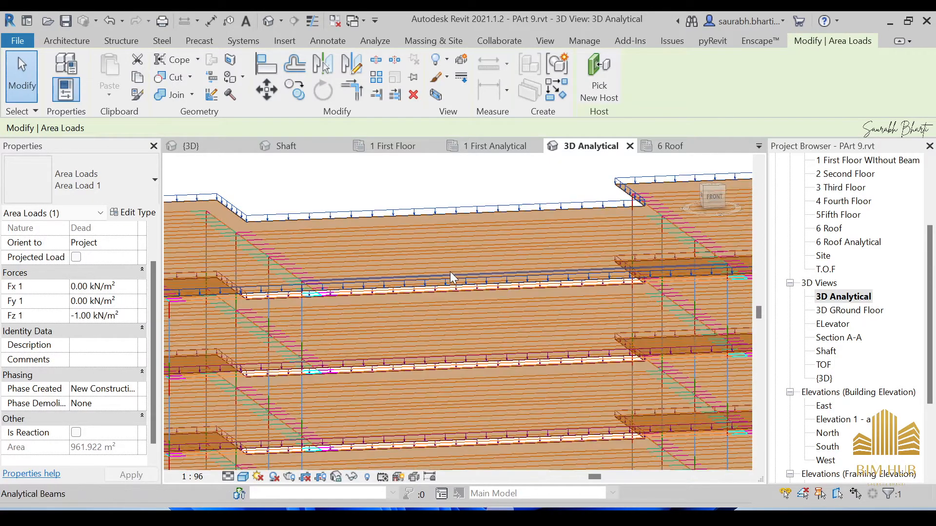
{"action": "key", "text": "s"}
{"action": "key", "text": "a"}
{"action": "scroll", "coordinate": [452, 272], "scroll_direction": "down", "scroll_amount": 5}
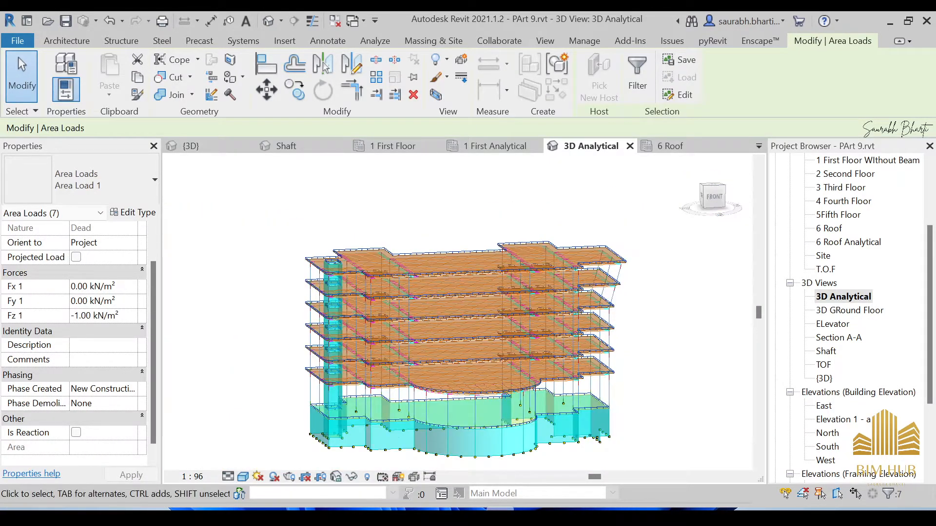
Switch to Hidden Line style, reselect the seven area loads and clear Fz 1 for the -4.8 value.
{"action": "left_click", "coordinate": [244, 477]}
{"action": "left_click", "coordinate": [274, 419]}
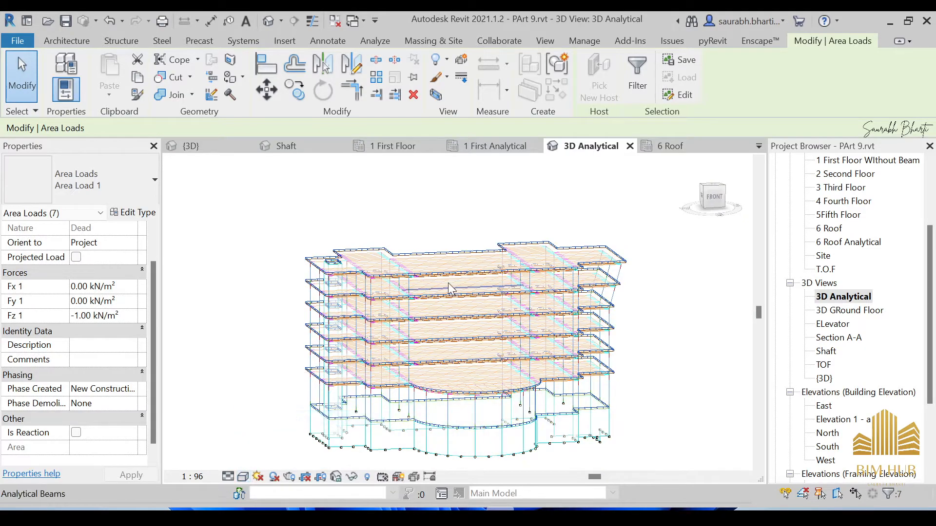
{"action": "scroll", "coordinate": [437, 280], "scroll_direction": "up", "scroll_amount": 4}
{"action": "key", "text": "Escape"}
{"action": "scroll", "coordinate": [435, 280], "scroll_direction": "up", "scroll_amount": 5}
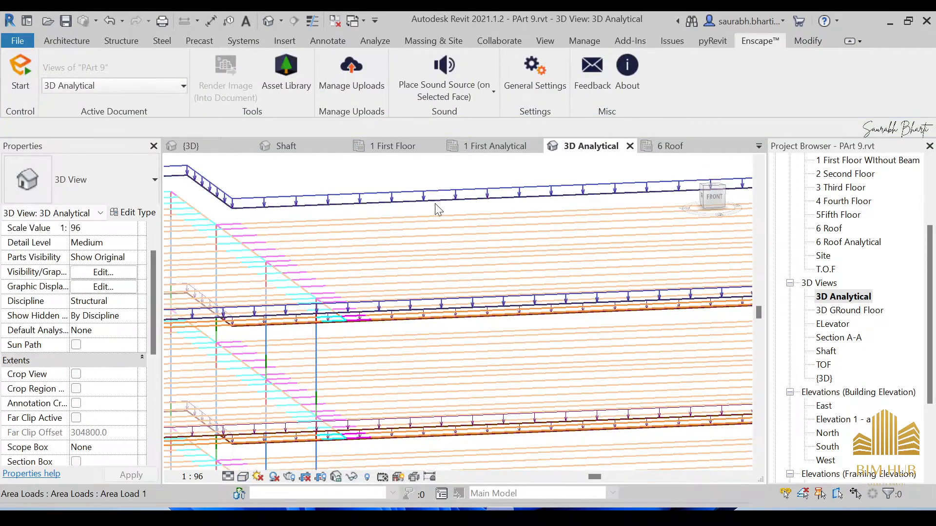
{"action": "left_click", "coordinate": [439, 201]}
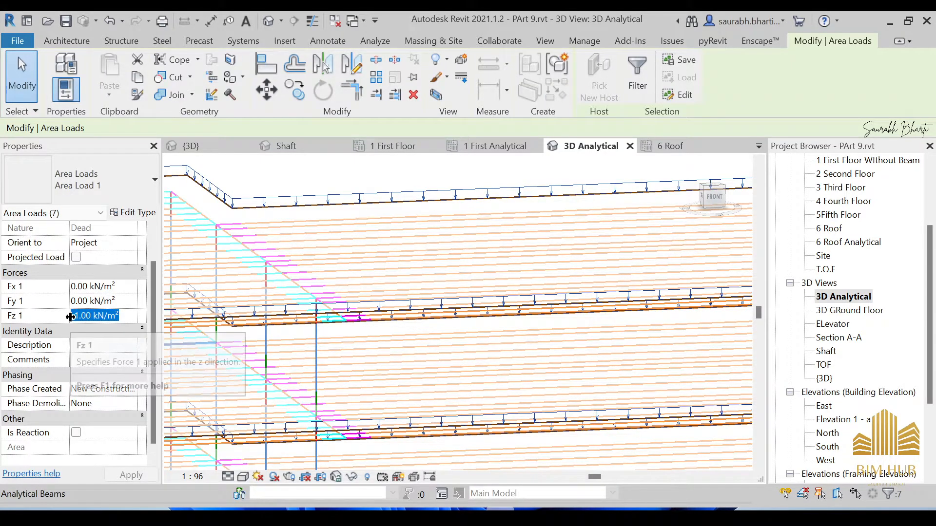
{"action": "key", "text": "Delete"}
{"action": "type", "text": "-4.8"}
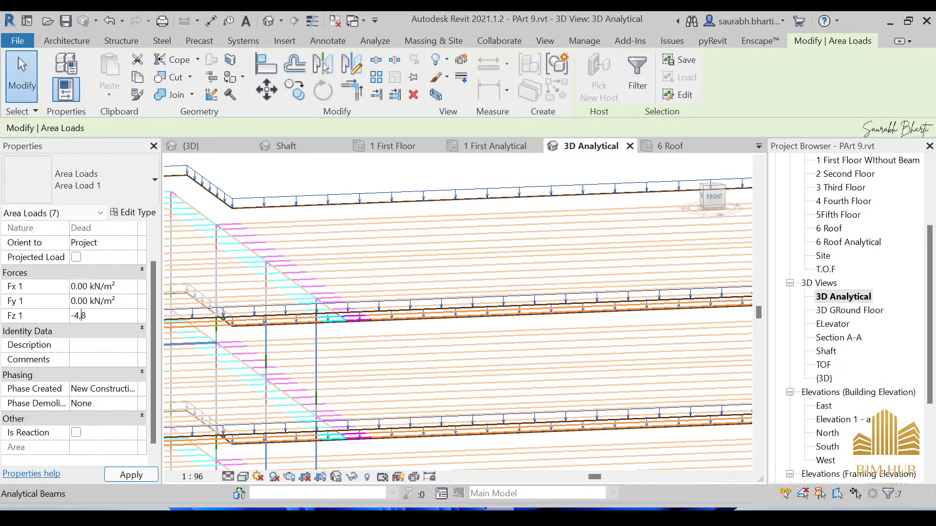
Commit Fz 1 of -4.80 kN/m² and orbit to review the taller load arrows on every floor.
{"action": "key", "text": "Return"}
{"action": "scroll", "coordinate": [386, 274], "scroll_direction": "down", "scroll_amount": 2}
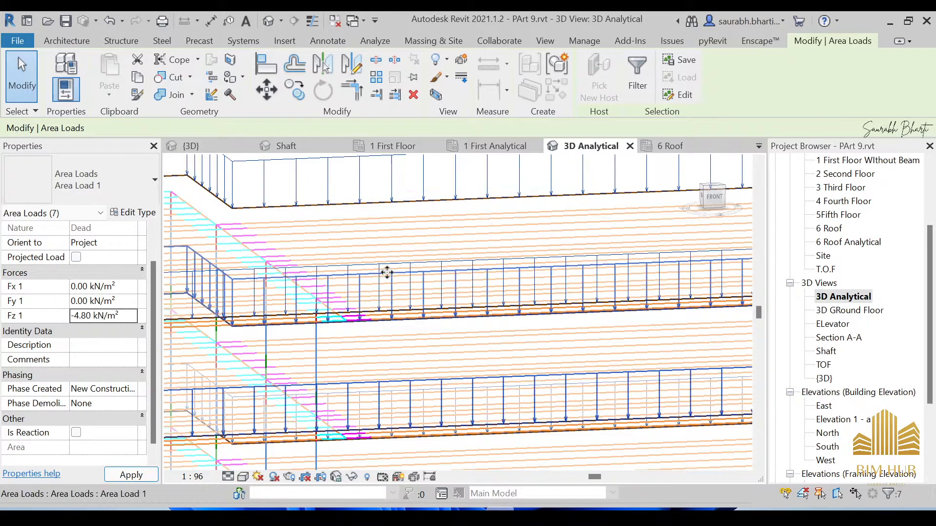
{"action": "scroll", "coordinate": [446, 269], "scroll_direction": "down", "scroll_amount": 2}
{"action": "scroll", "coordinate": [534, 271], "scroll_direction": "down", "scroll_amount": 3}
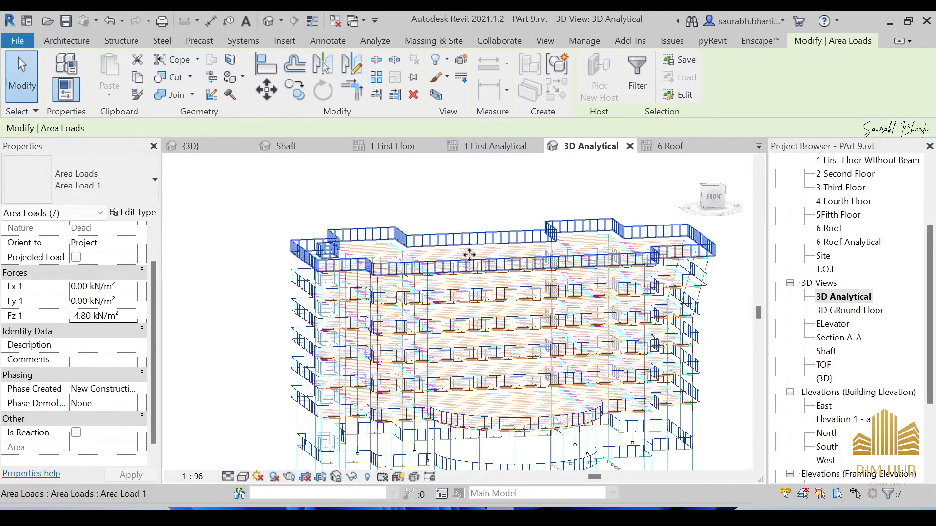
{"action": "left_click", "coordinate": [467, 211]}
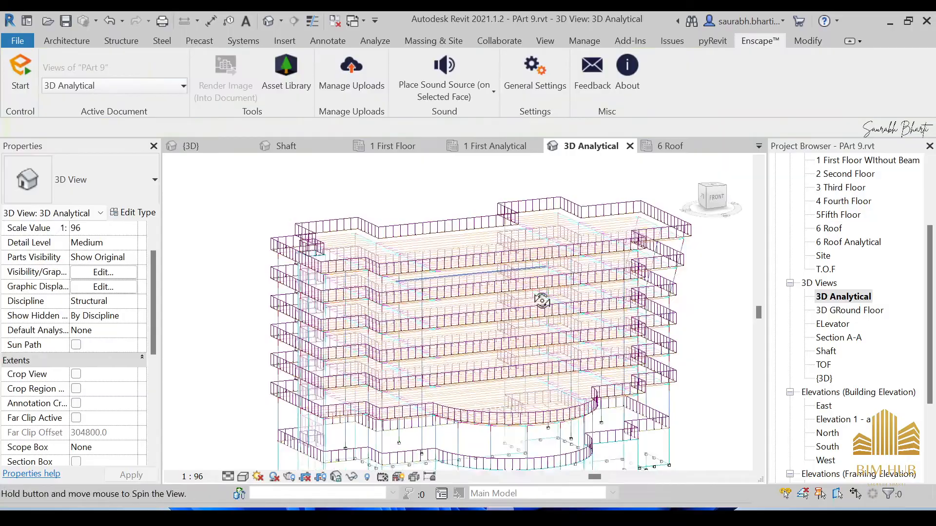
{"action": "mouse_move", "coordinate": [501, 280]}
{"action": "middle_mouse_down", "text": "shift"}
{"action": "mouse_move", "coordinate": [386, 286]}
{"action": "mouse_move", "coordinate": [496, 266]}
{"action": "mouse_move", "coordinate": [485, 323]}
{"action": "middle_mouse_up", "text": "shift"}
{"action": "scroll", "coordinate": [465, 293], "scroll_direction": "up", "scroll_amount": 4}
{"action": "scroll", "coordinate": [449, 278], "scroll_direction": "down", "scroll_amount": 4}
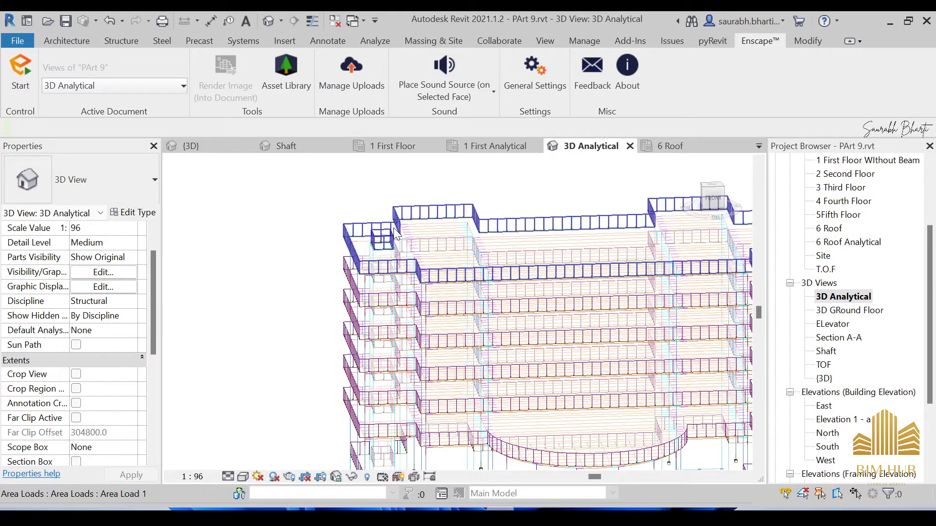
{"action": "scroll", "coordinate": [450, 248], "scroll_direction": "down", "scroll_amount": 3}
{"action": "scroll", "coordinate": [523, 255], "scroll_direction": "up", "scroll_amount": 5}
{"action": "middle_click_drag", "start_coordinate": [461, 257], "coordinate": [467, 265], "text": "shift"}
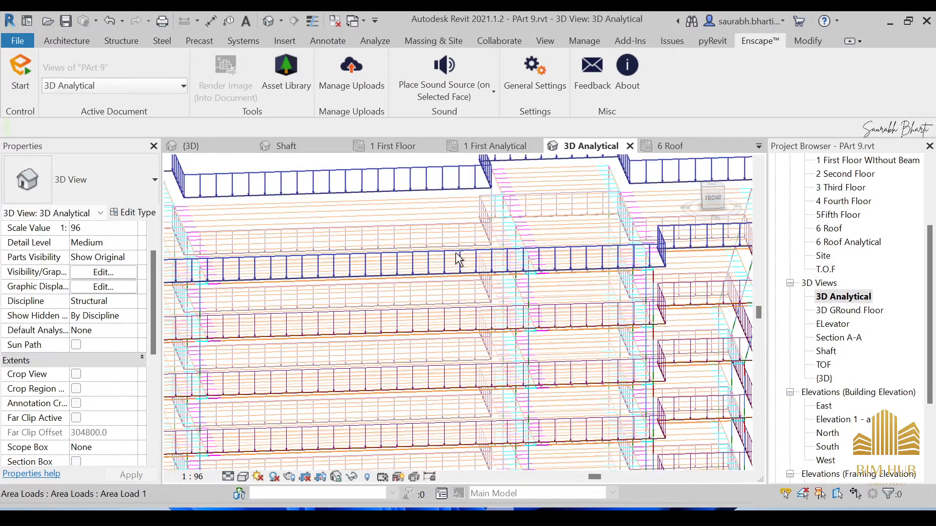
{"action": "scroll", "coordinate": [461, 271], "scroll_direction": "down", "scroll_amount": 5}
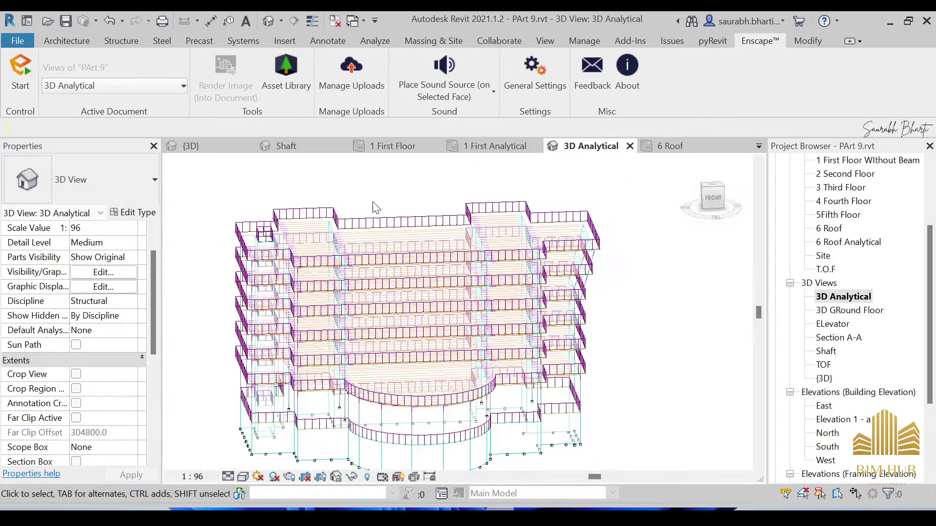
Start the Hosted Line Load tool from the Analyze loads.
{"action": "left_click", "coordinate": [73, 42]}
{"action": "left_click", "coordinate": [121, 42]}
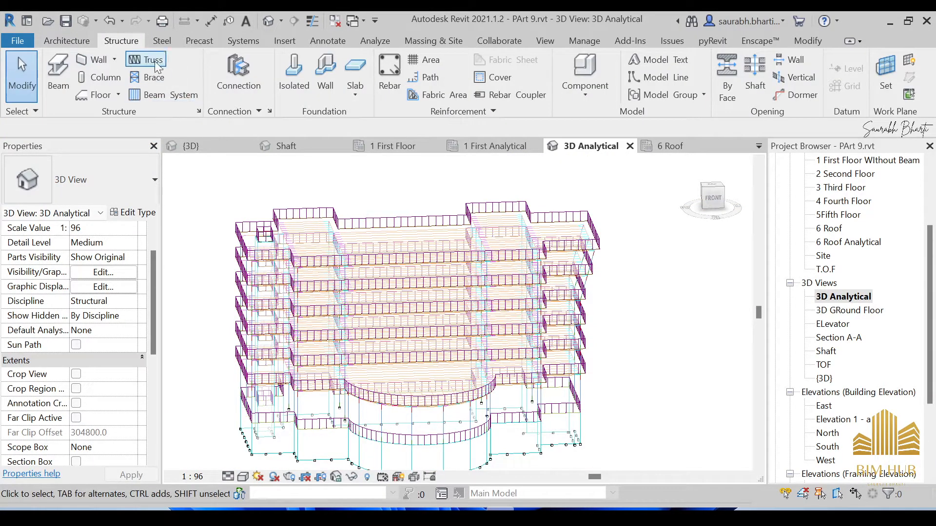
{"action": "left_click", "coordinate": [375, 41]}
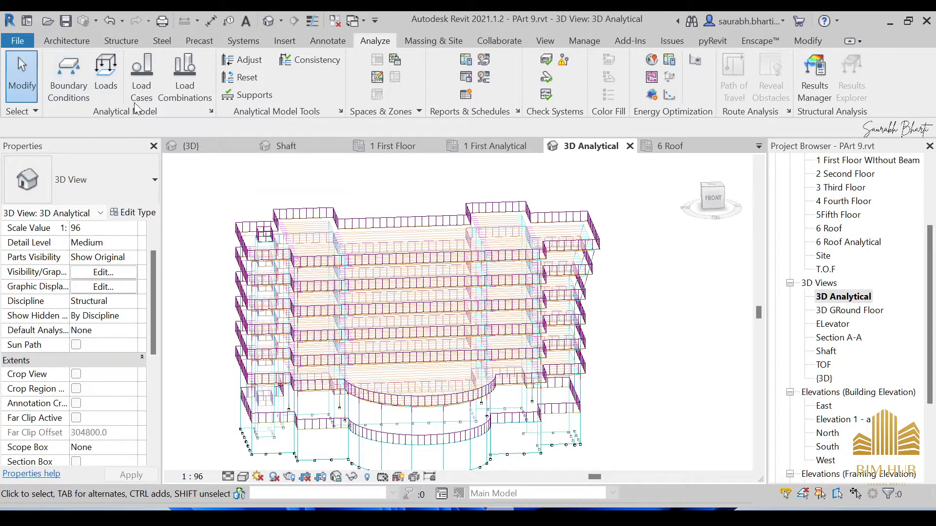
{"action": "left_click", "coordinate": [107, 77]}
{"action": "scroll", "coordinate": [139, 228], "scroll_direction": "up", "scroll_amount": 1}
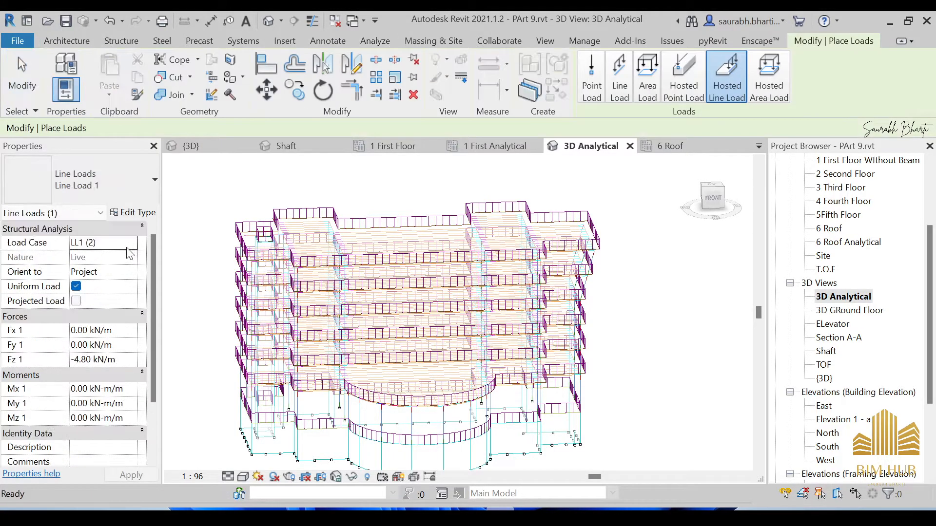
Set the line load to load case WIND1 (3) with Fy 1 of 10 kN/m and Fz 1 of -10 kN/m.
{"action": "left_click", "coordinate": [127, 244]}
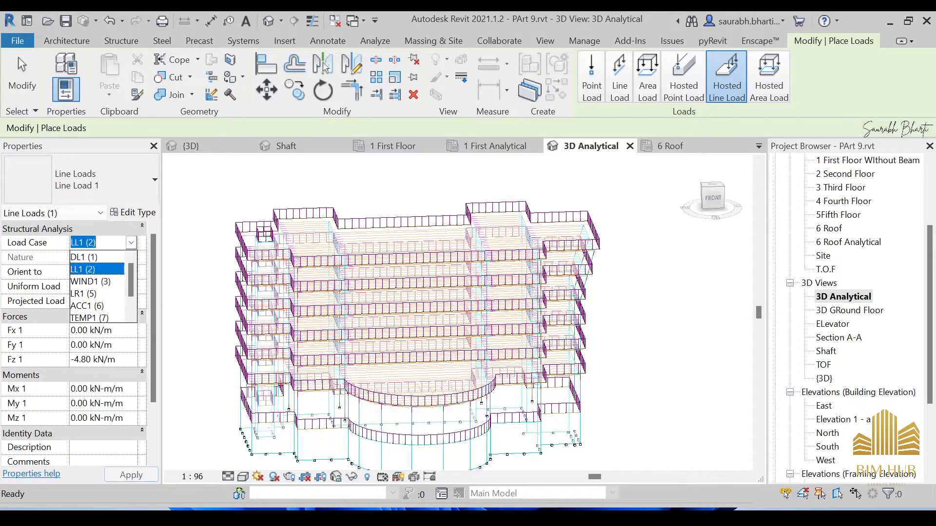
{"action": "left_click", "coordinate": [91, 282]}
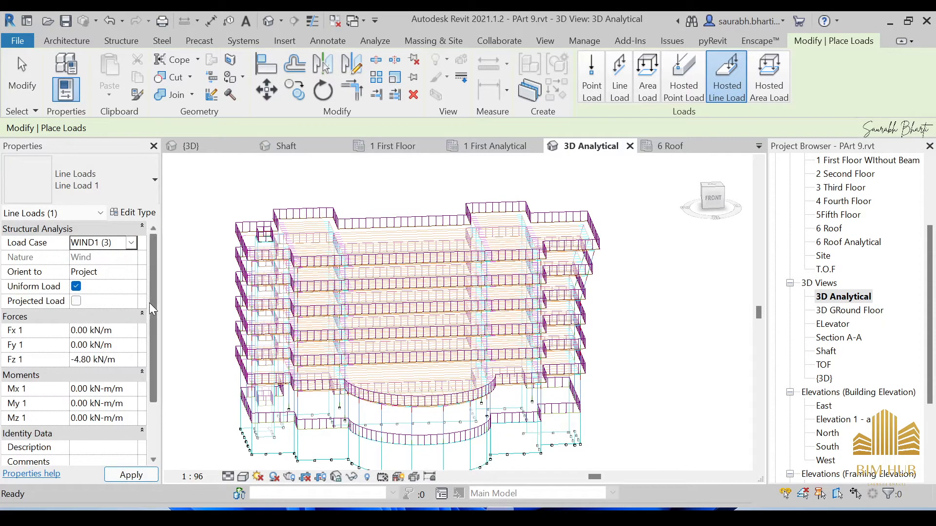
{"action": "scroll", "coordinate": [146, 303], "scroll_direction": "down", "scroll_amount": 1}
{"action": "scroll", "coordinate": [147, 322], "scroll_direction": "down", "scroll_amount": 2}
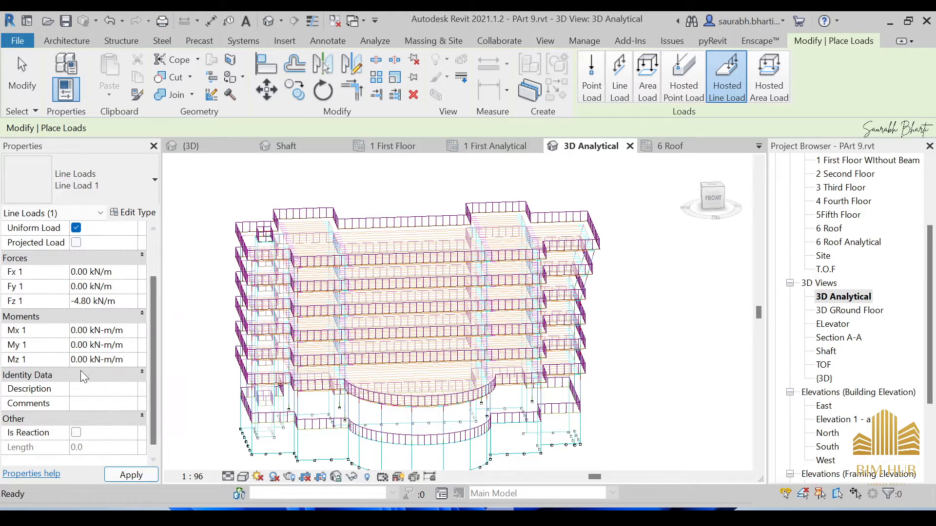
{"action": "double_click", "coordinate": [126, 287]}
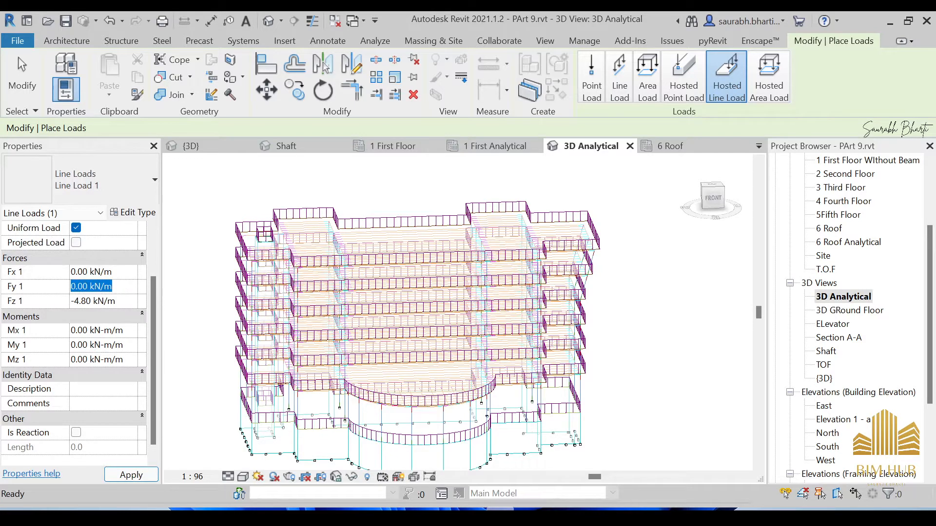
{"action": "type", "text": "10"}
{"action": "type", "text": ".00 kN/m"}
{"action": "key", "text": "Return"}
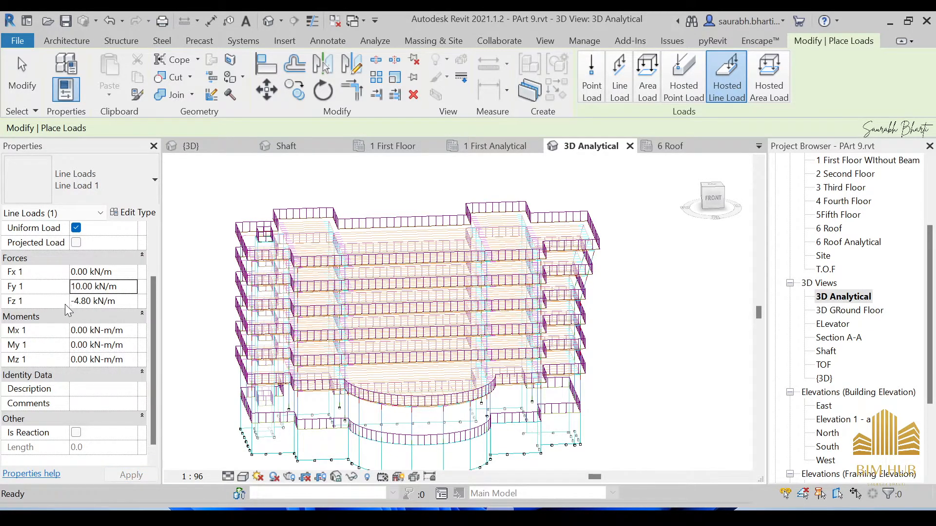
{"action": "left_click", "coordinate": [130, 306]}
{"action": "type", "text": "-10"}
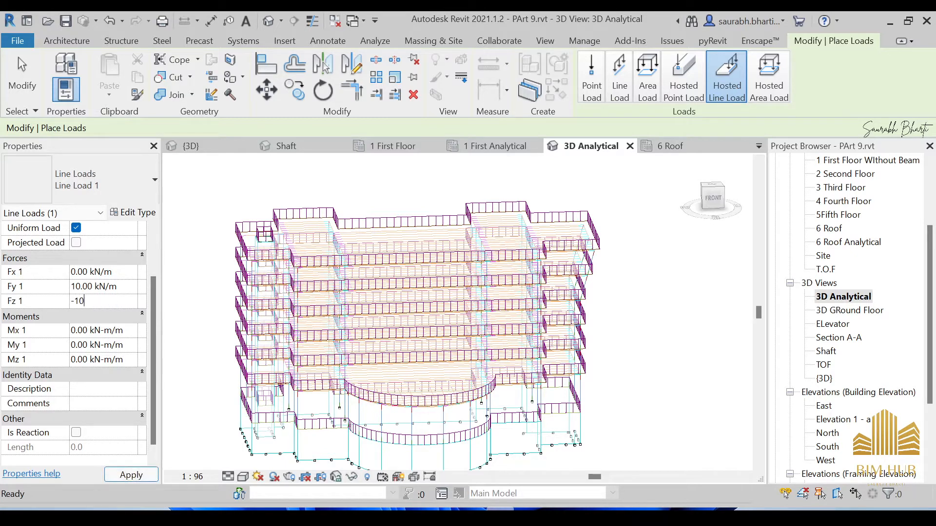
{"action": "left_click", "coordinate": [134, 290]}
{"action": "key", "text": "Return"}
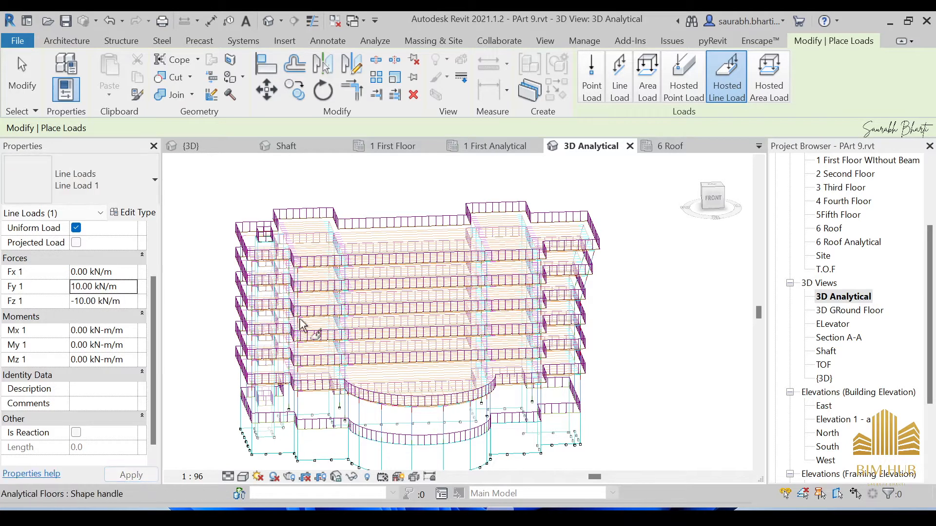
{"action": "scroll", "coordinate": [457, 243], "scroll_direction": "up", "scroll_amount": 4}
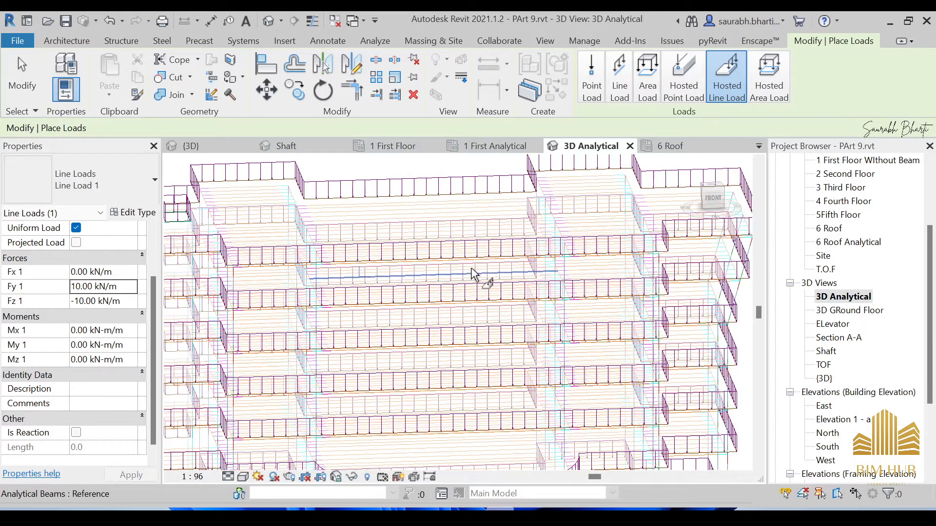
{"action": "scroll", "coordinate": [457, 243], "scroll_direction": "down", "scroll_amount": 4}
{"action": "scroll", "coordinate": [833, 260], "scroll_direction": "up", "scroll_amount": 2}
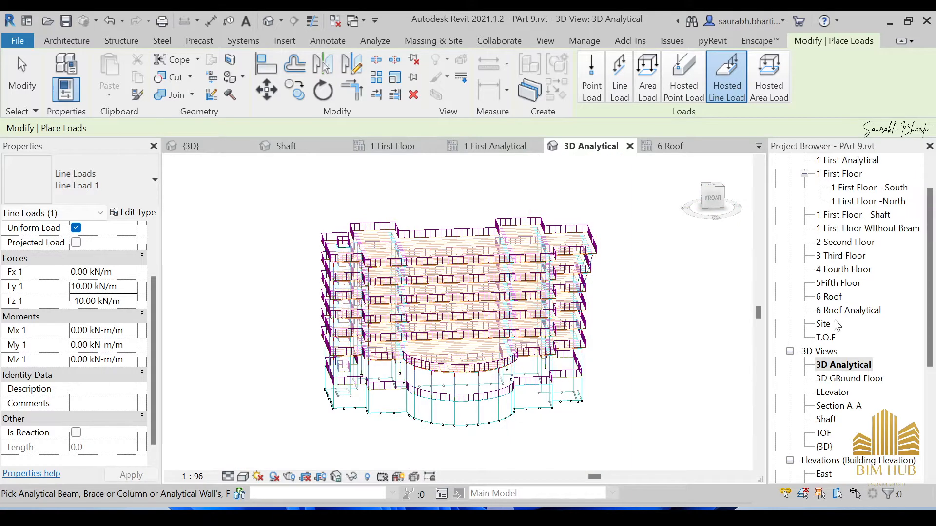
Place WIND1 line loads on the lower roof edge beams in 6 Roof Analytical, then show the {3D} view.
{"action": "double_click", "coordinate": [848, 310]}
{"action": "left_click", "coordinate": [20, 73]}
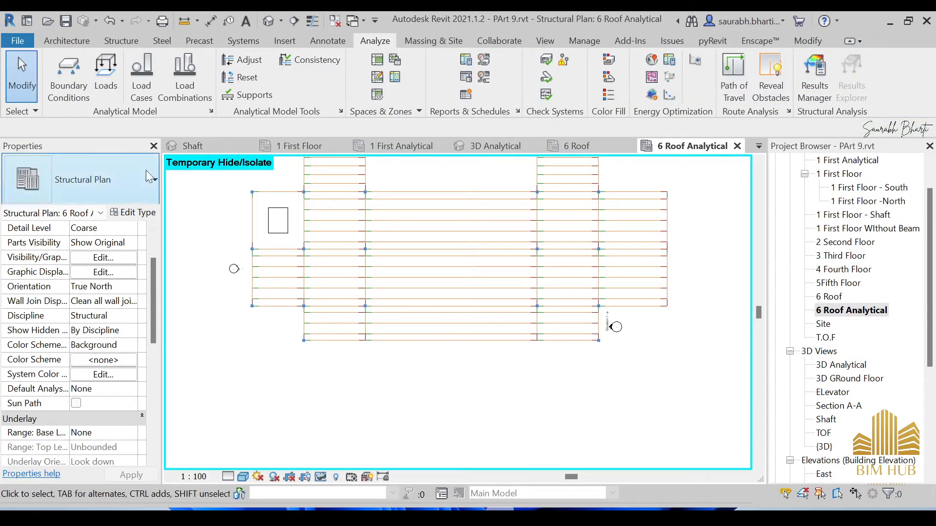
{"action": "left_click", "coordinate": [106, 73]}
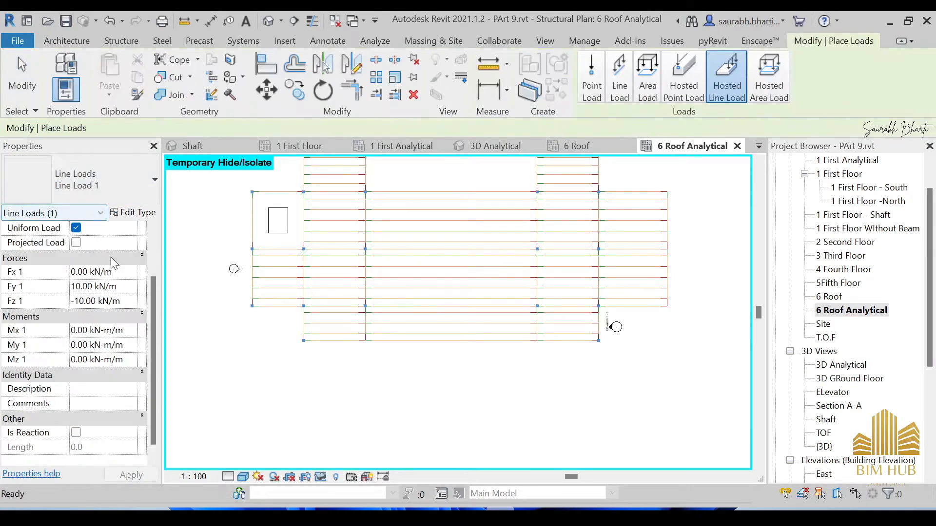
{"action": "scroll", "coordinate": [92, 250], "scroll_direction": "up", "scroll_amount": 2}
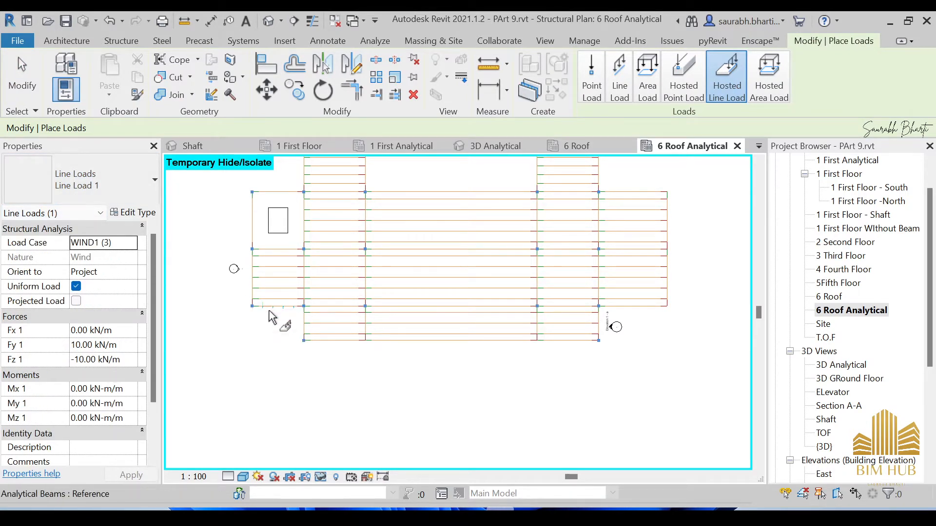
{"action": "left_click", "coordinate": [432, 339]}
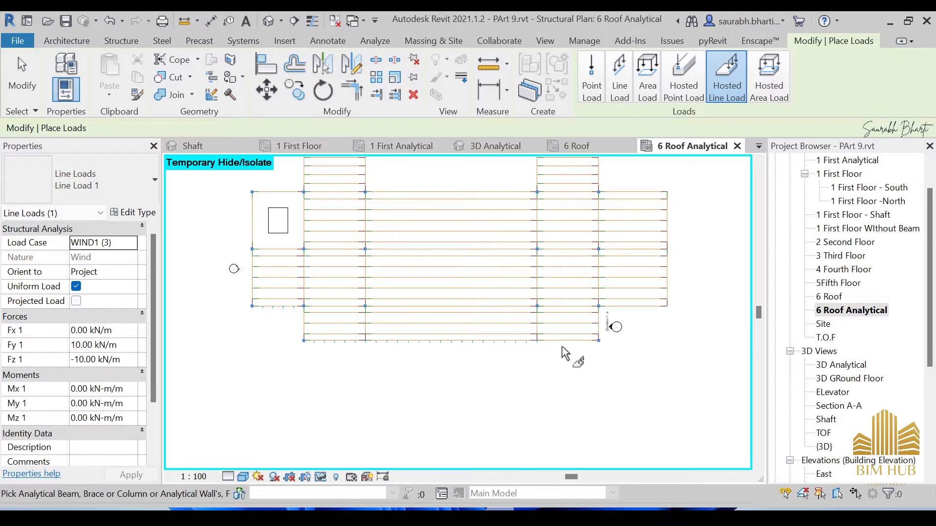
{"action": "key", "text": "Escape"}
{"action": "key", "text": "Escape"}
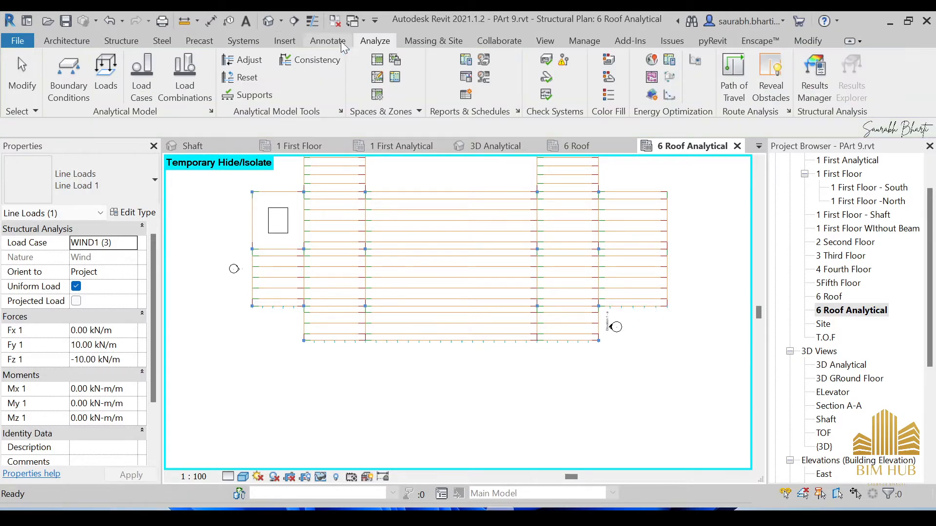
{"action": "left_click", "coordinate": [269, 21]}
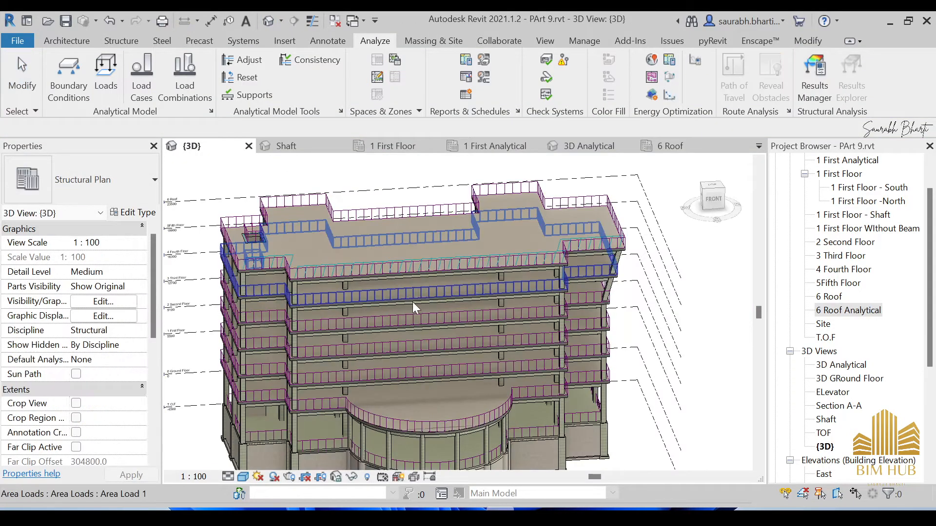
Display the {3D} building in Consistent Colors and switch to the 3D Analytical view.
{"action": "mouse_move", "coordinate": [414, 308]}
{"action": "middle_mouse_down", "text": "shift"}
{"action": "mouse_move", "coordinate": [417, 212]}
{"action": "mouse_move", "coordinate": [453, 235]}
{"action": "middle_mouse_up", "text": "shift"}
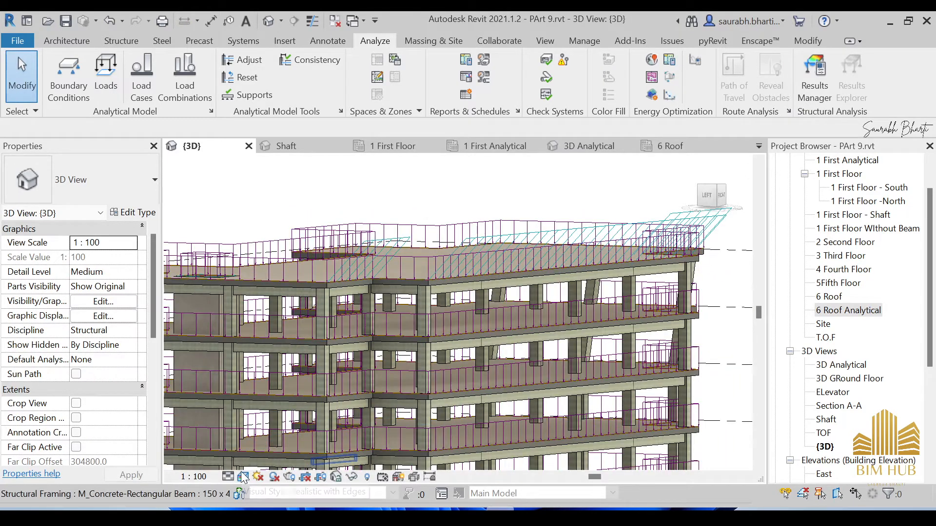
{"action": "left_click", "coordinate": [242, 477]}
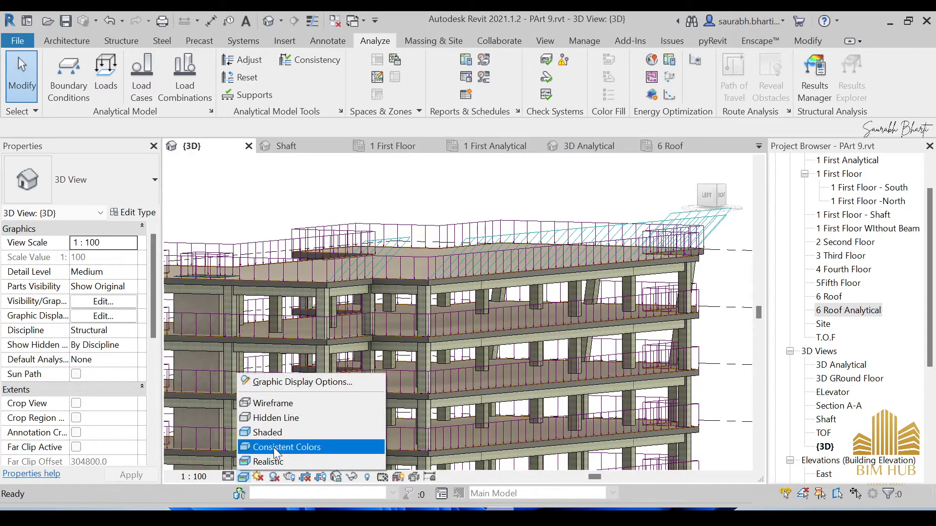
{"action": "left_click", "coordinate": [277, 448]}
{"action": "scroll", "coordinate": [395, 344], "scroll_direction": "down", "scroll_amount": 3}
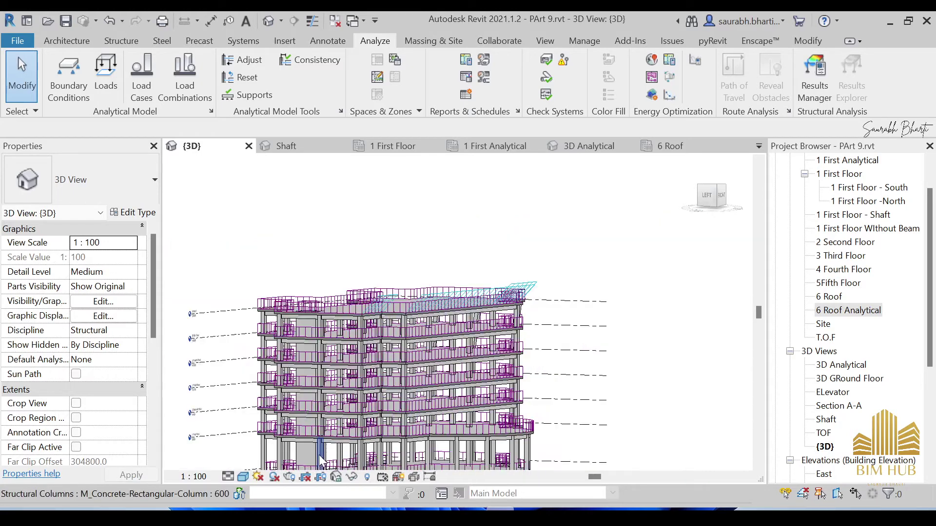
{"action": "double_click", "coordinate": [841, 365]}
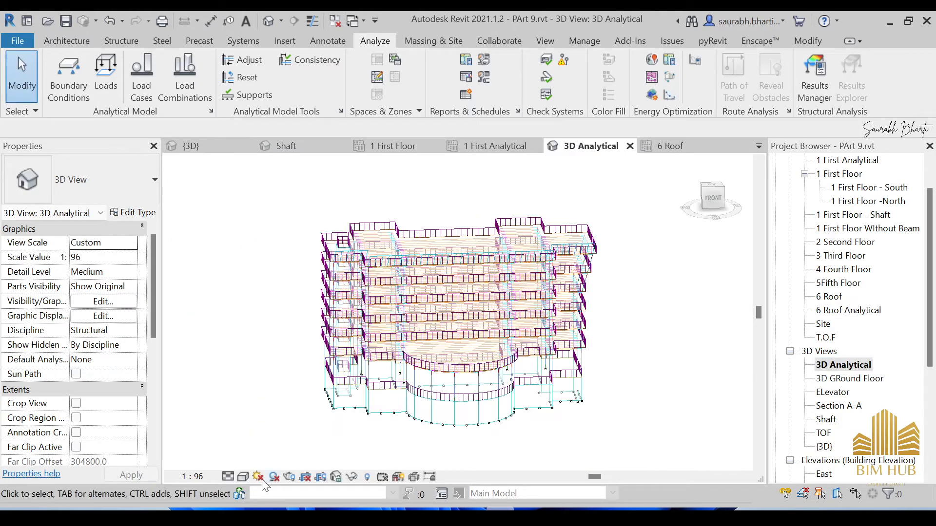
Shade 3D Analytical in Consistent Colors and orbit to inspect the area and line load arrows.
{"action": "left_click", "coordinate": [244, 478]}
{"action": "left_click", "coordinate": [277, 447]}
{"action": "middle_click_drag", "start_coordinate": [439, 330], "coordinate": [406, 282], "text": "shift"}
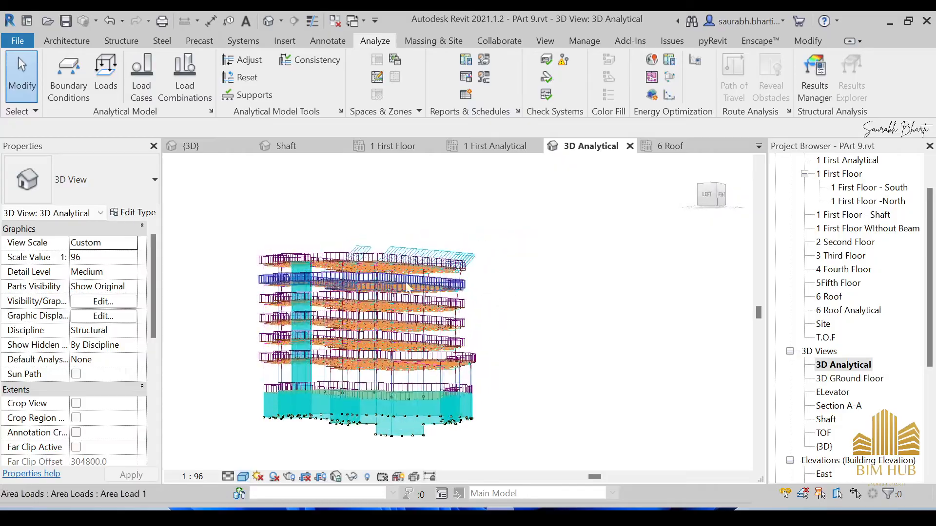
{"action": "scroll", "coordinate": [406, 282], "scroll_direction": "up", "scroll_amount": 3}
{"action": "scroll", "coordinate": [406, 281], "scroll_direction": "up", "scroll_amount": 2}
{"action": "middle_click_drag", "start_coordinate": [490, 241], "coordinate": [515, 339], "text": "shift"}
{"action": "scroll", "coordinate": [519, 305], "scroll_direction": "down", "scroll_amount": 5}
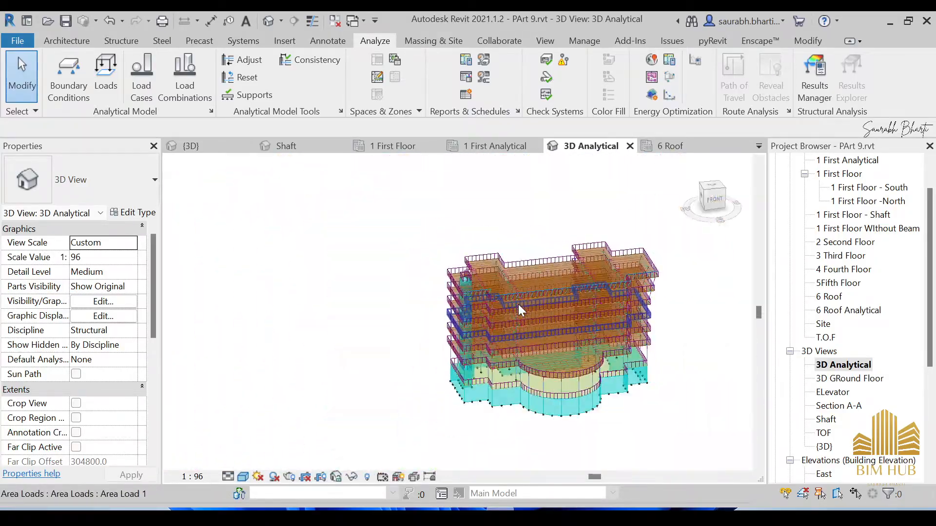
{"action": "mouse_move", "coordinate": [518, 304]}
{"action": "middle_mouse_down", "text": "shift"}
{"action": "mouse_move", "coordinate": [512, 315]}
{"action": "mouse_move", "coordinate": [468, 293]}
{"action": "mouse_move", "coordinate": [476, 286]}
{"action": "mouse_move", "coordinate": [432, 271]}
{"action": "mouse_move", "coordinate": [633, 334]}
{"action": "mouse_move", "coordinate": [468, 307]}
{"action": "mouse_move", "coordinate": [456, 286]}
{"action": "mouse_move", "coordinate": [372, 303]}
{"action": "mouse_move", "coordinate": [373, 316]}
{"action": "middle_mouse_up", "text": "shift"}
{"action": "scroll", "coordinate": [406, 269], "scroll_direction": "up", "scroll_amount": 3}
{"action": "scroll", "coordinate": [450, 280], "scroll_direction": "up", "scroll_amount": 4}
{"action": "scroll", "coordinate": [469, 307], "scroll_direction": "down", "scroll_amount": 4}
{"action": "scroll", "coordinate": [439, 283], "scroll_direction": "up", "scroll_amount": 4}
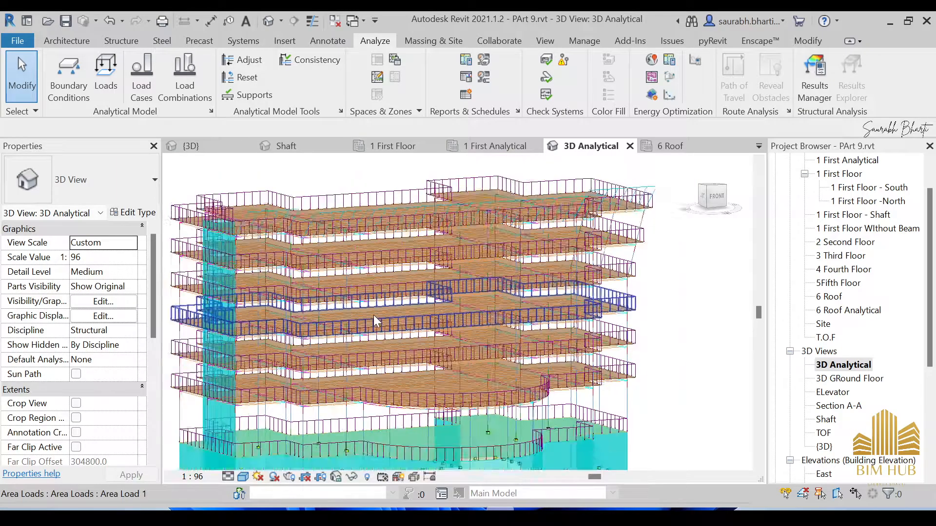